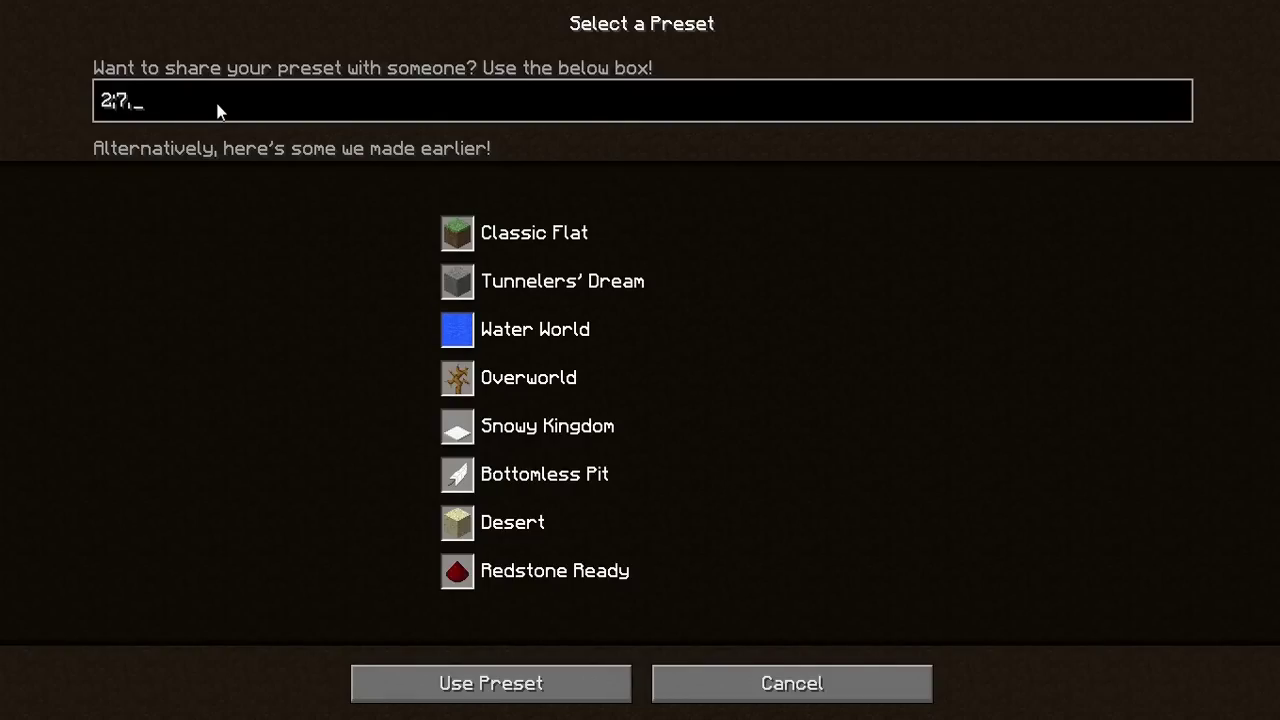
Step: Edit the Classic Flat code to 2;7,1,2 and apply it as the preset
click(498, 234)
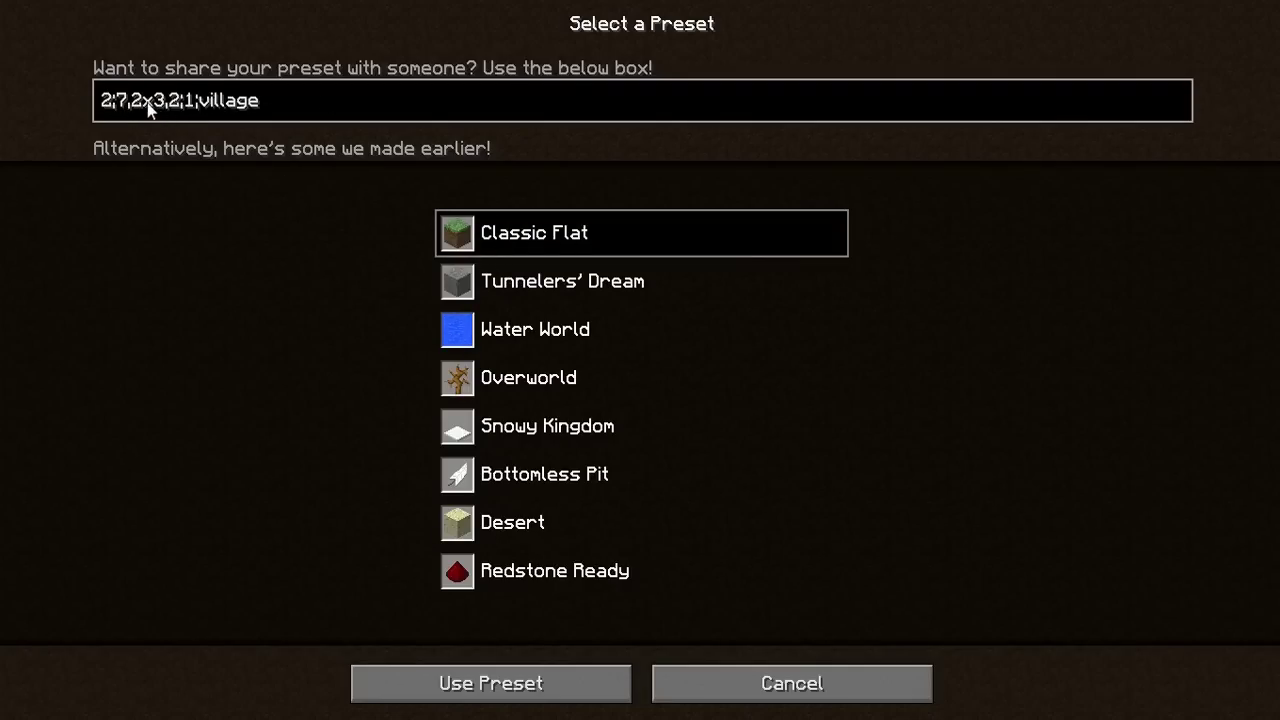
key(BackSpace)
key(BackSpace)
key(BackSpace)
key(BackSpace)
key(BackSpace)
key(BackSpace)
key(BackSpace)
key(BackSpace)
key(BackSpace)
key(BackSpace)
key(BackSpace)
key(BackSpace)
key(BackSpace)
key(BackSpace)
key(BackSpace)
key(BackSpace)
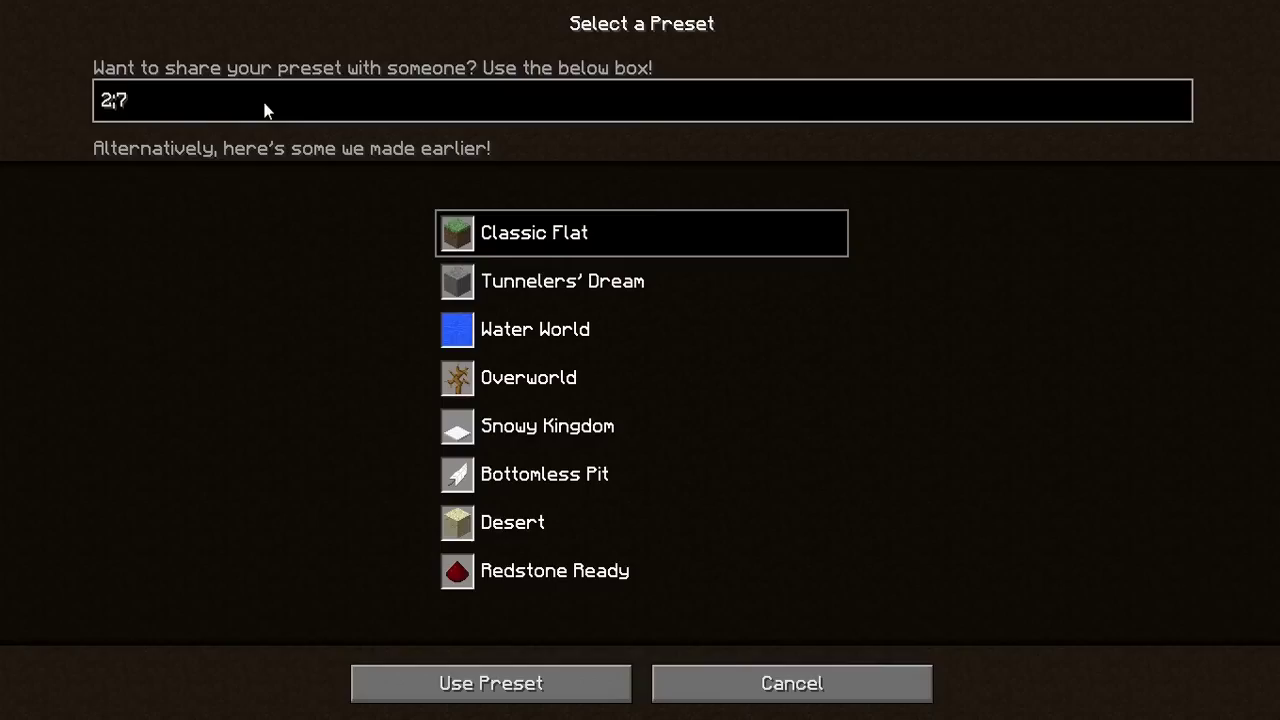
text(,)
text(1,)
text(2)
click(441, 686)
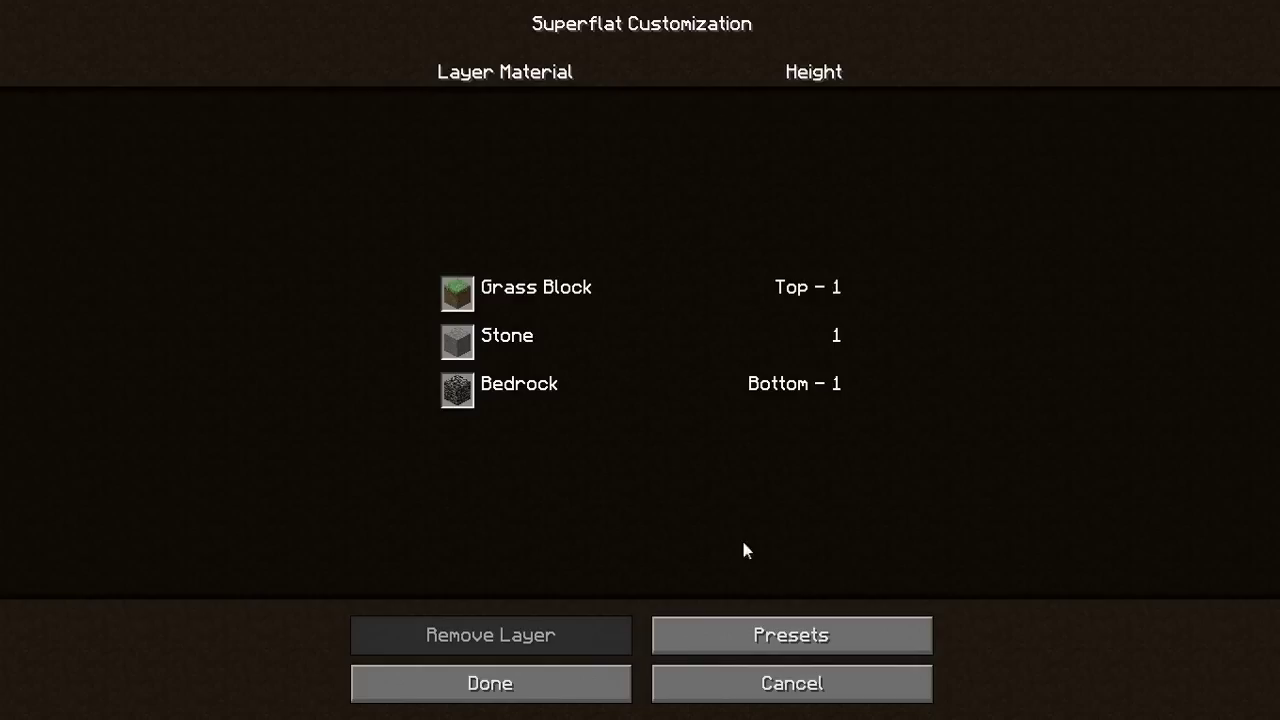
Step: Reopen the presets, view the Tunnelers' Dream and Water World codes, then reload Classic Flat
click(712, 629)
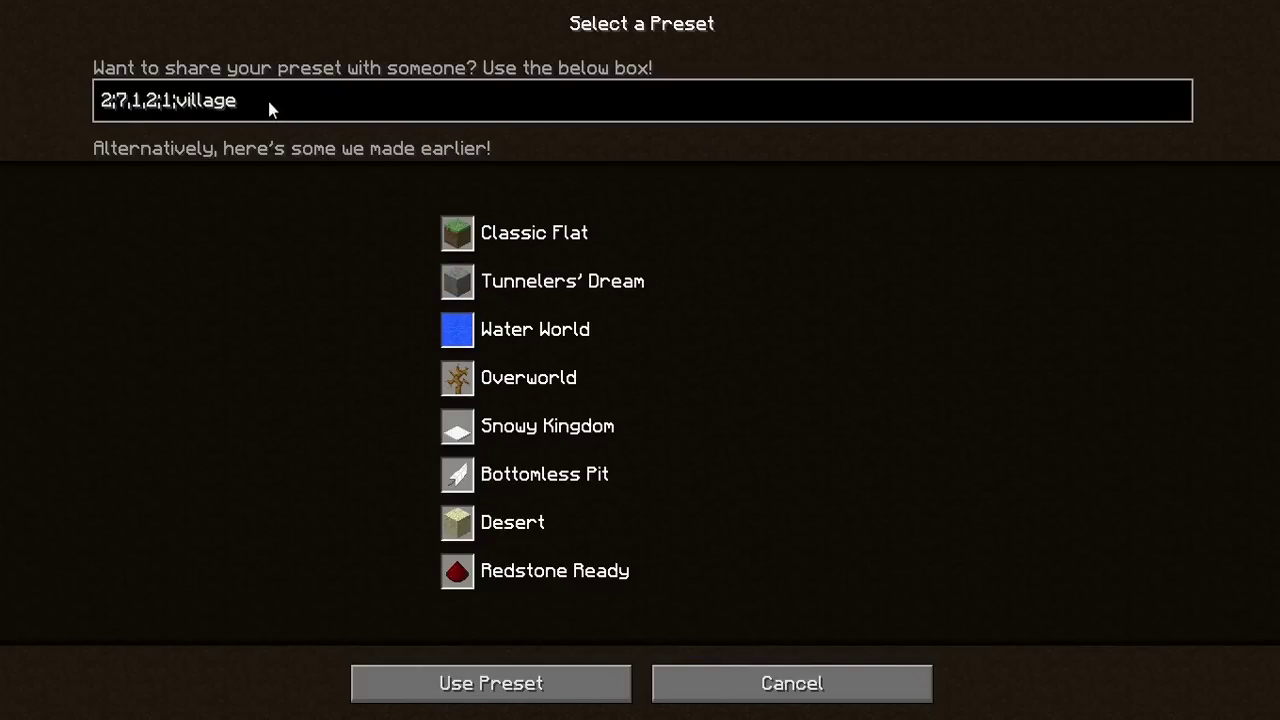
key(BackSpace)
key(BackSpace)
key(BackSpace)
key(BackSpace)
key(BackSpace)
key(BackSpace)
key(BackSpace)
key(BackSpace)
key(BackSpace)
key(BackSpace)
key(BackSpace)
key(BackSpace)
key(BackSpace)
key(BackSpace)
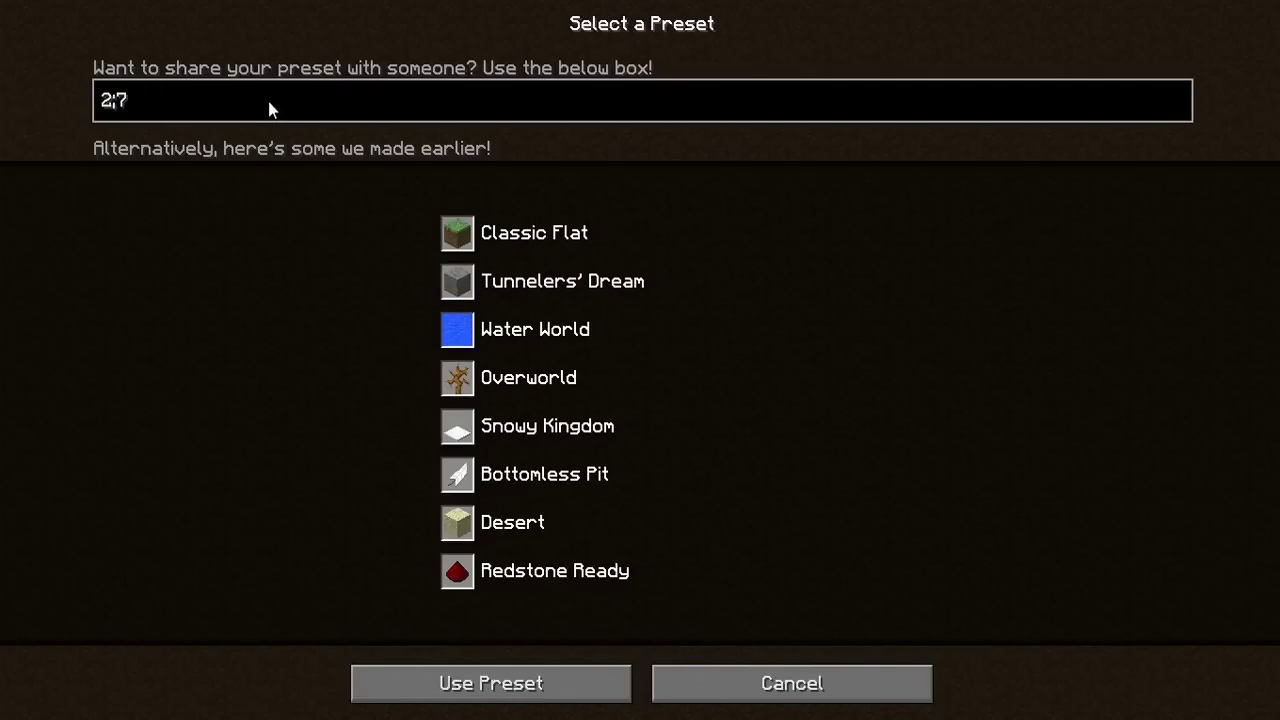
click(568, 286)
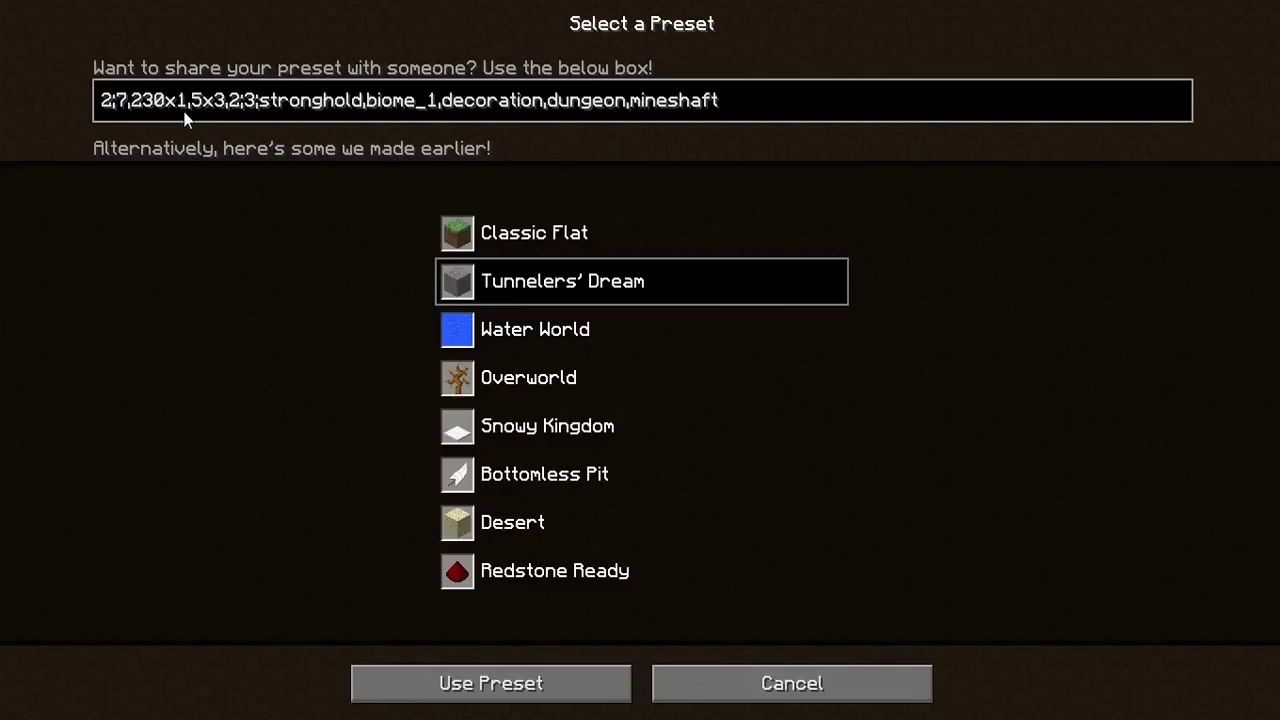
click(545, 332)
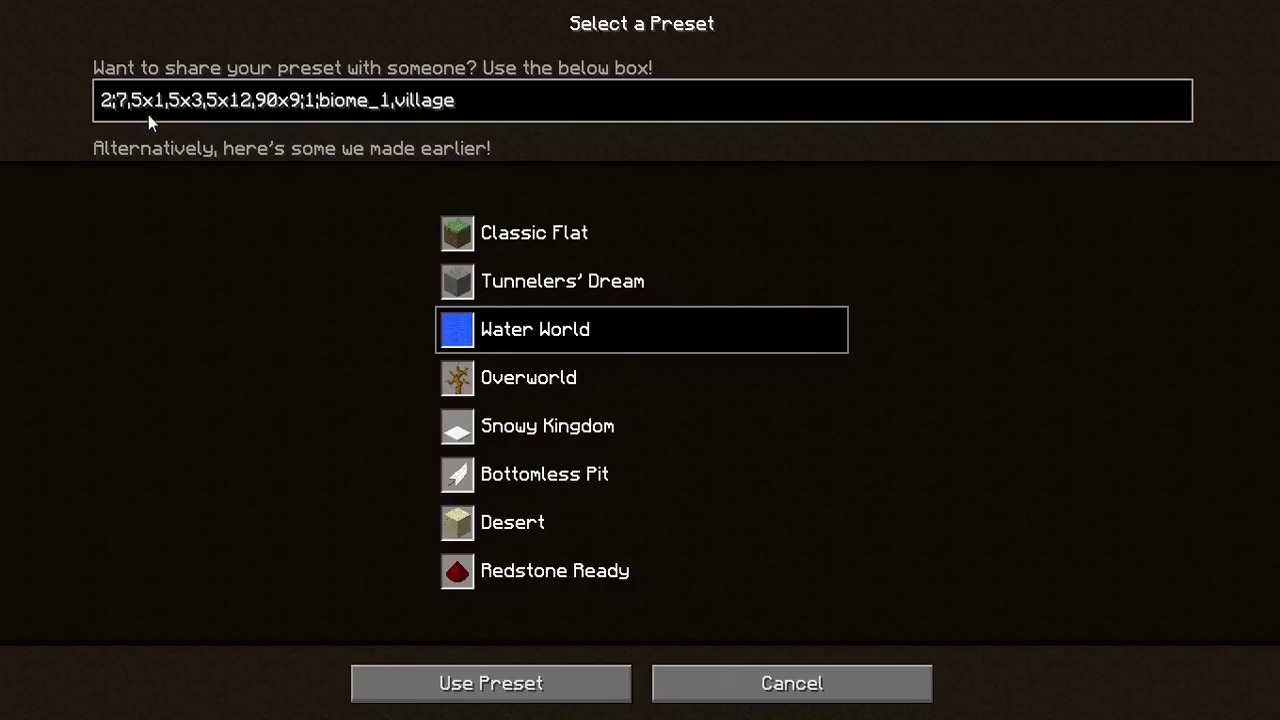
click(527, 241)
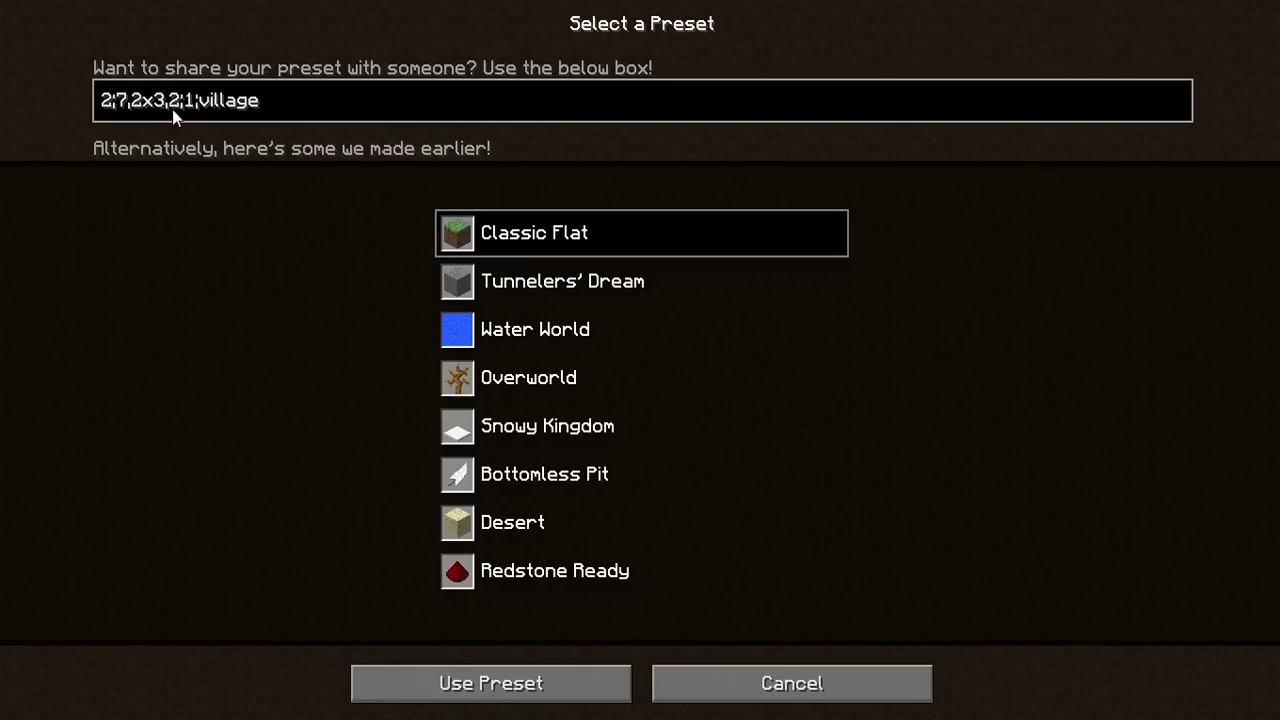
Step: Cut the preset code back to 2; and enter 22,10x19,89;14 after it
click(312, 105)
key(BackSpace)
key(BackSpace)
key(BackSpace)
key(BackSpace)
key(BackSpace)
key(BackSpace)
key(BackSpace)
key(BackSpace)
key(BackSpace)
key(BackSpace)
key(BackSpace)
key(BackSpace)
key(BackSpace)
key(BackSpace)
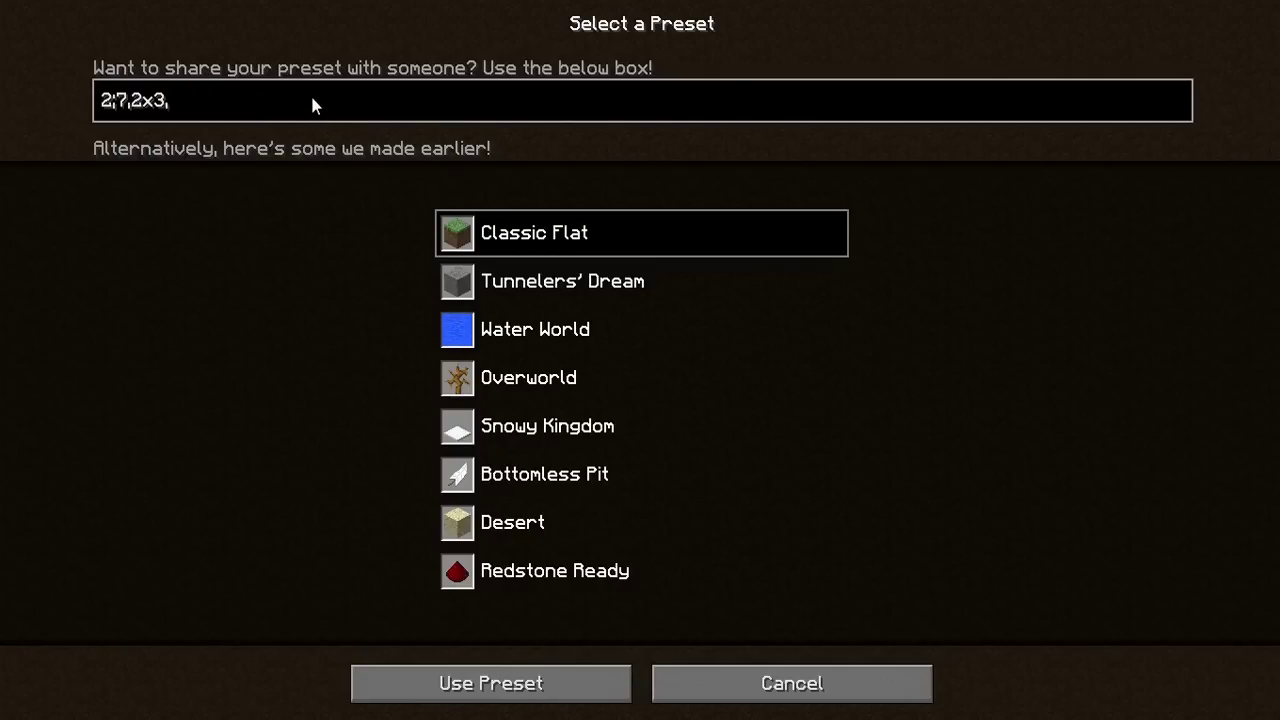
key(BackSpace)
key(BackSpace)
key(BackSpace)
text(22)
text(,10x19)
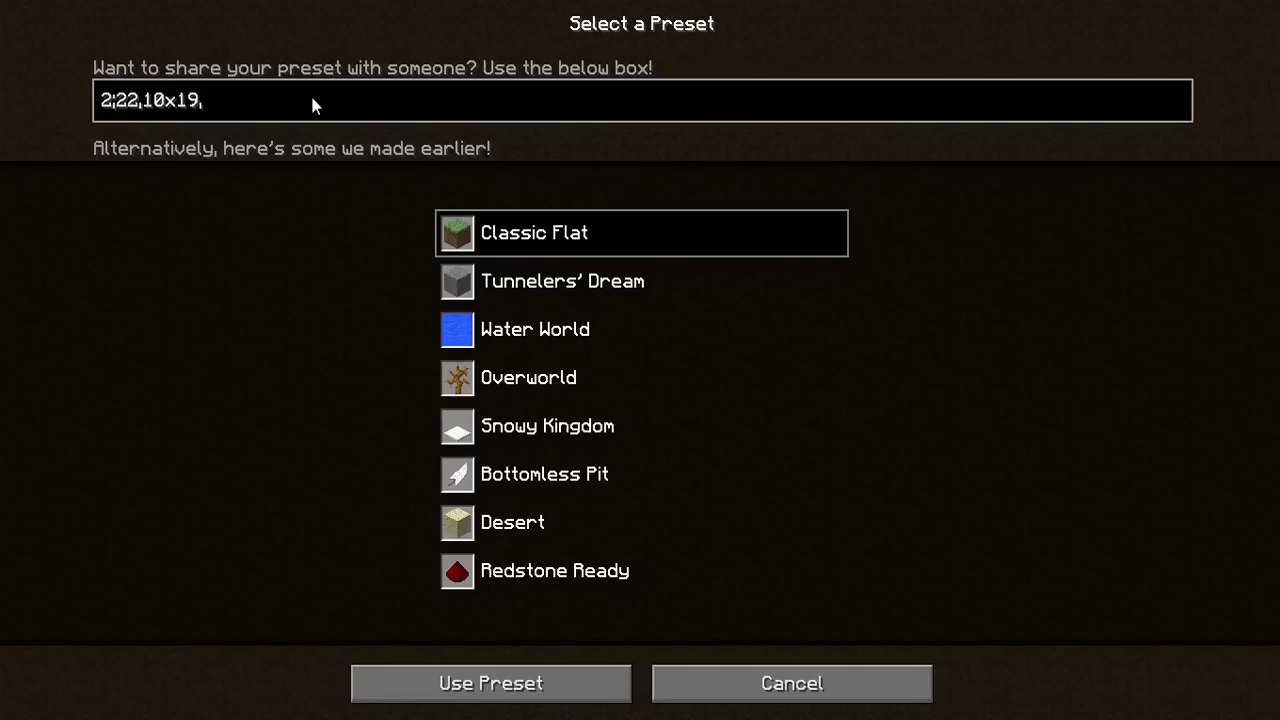
text(89;14)
Step: Apply the 2;22,10x19,89;14 preset, accept the layers, and create the world
click(472, 695)
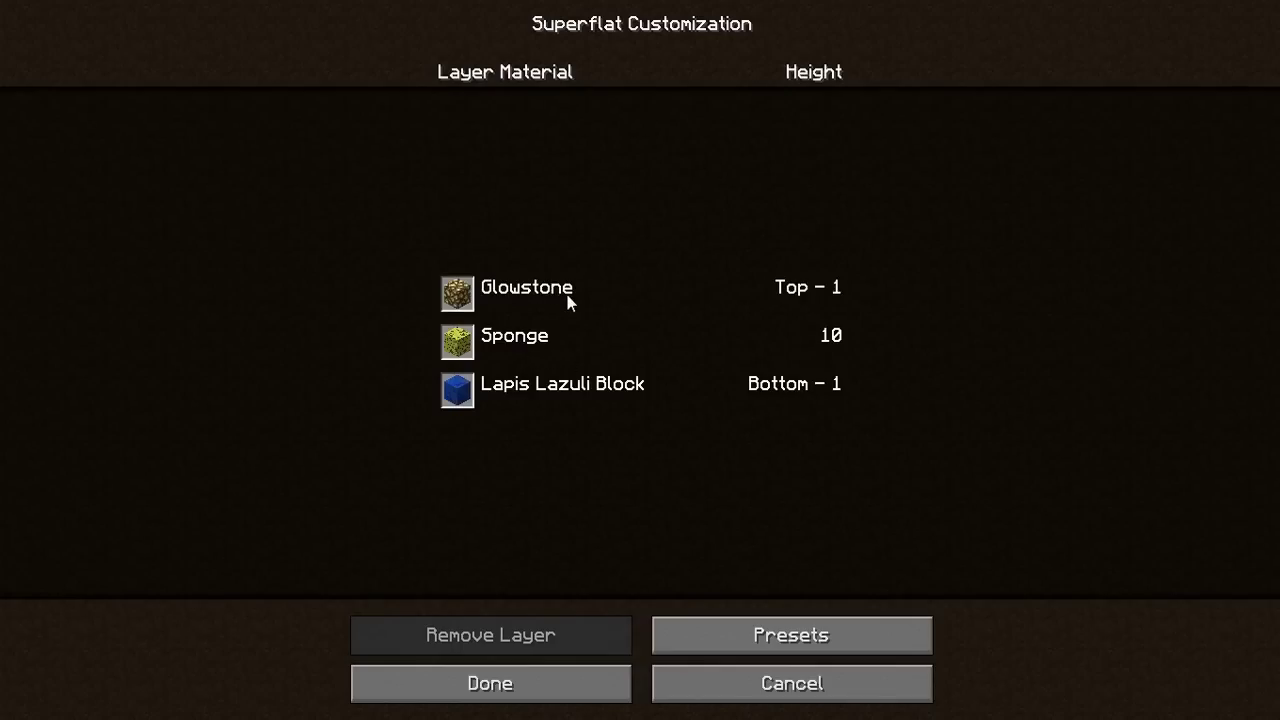
click(580, 683)
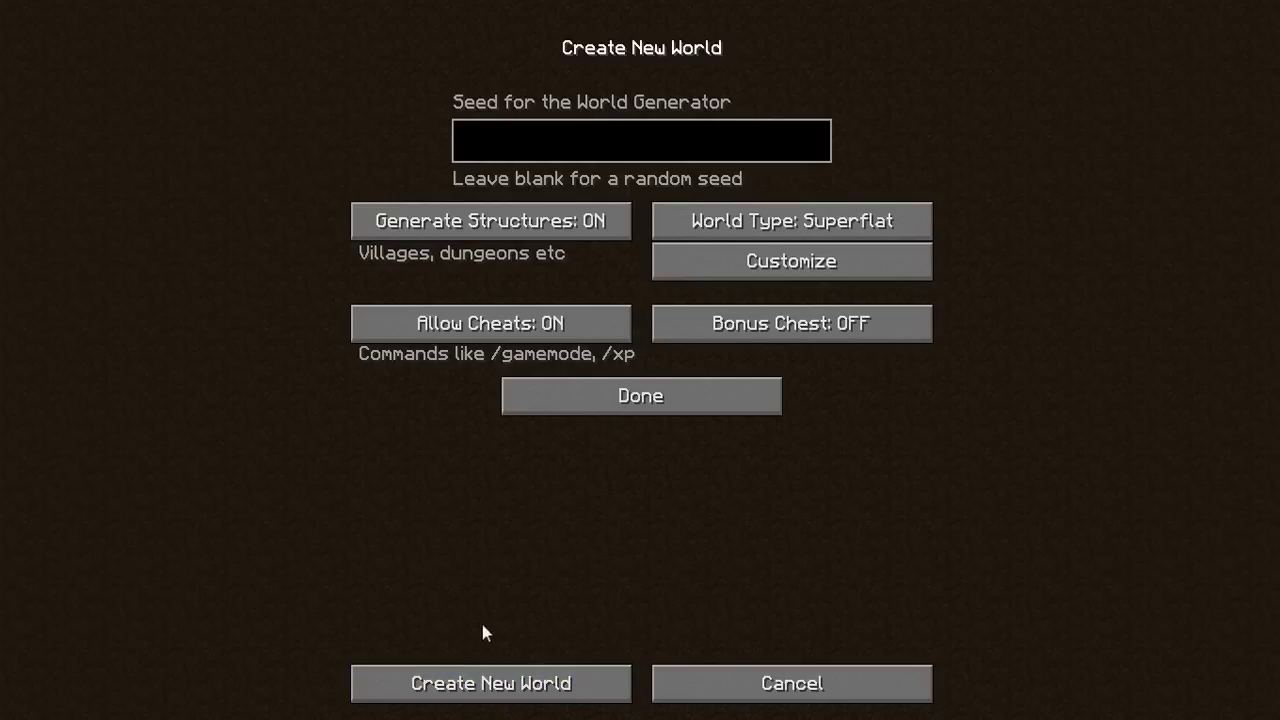
click(466, 688)
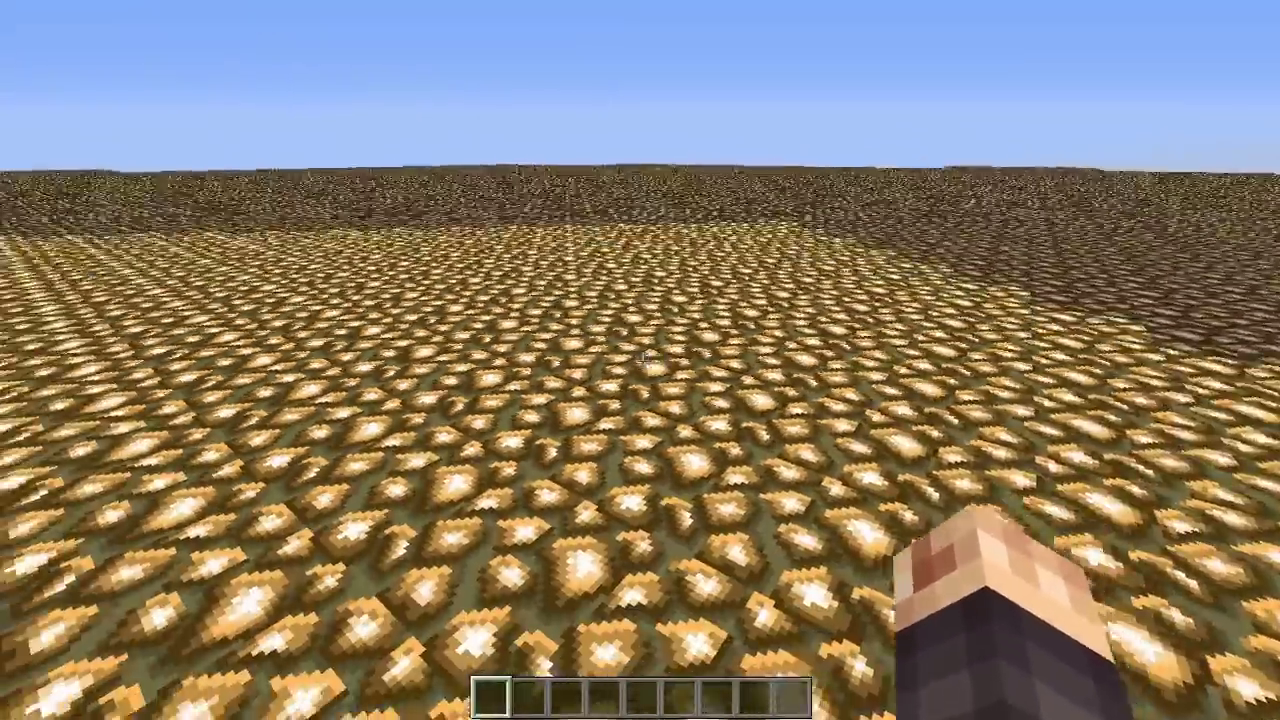
Step: Turn on the F3 debug overlay and dig a hole into the glowstone floor
key(F3)
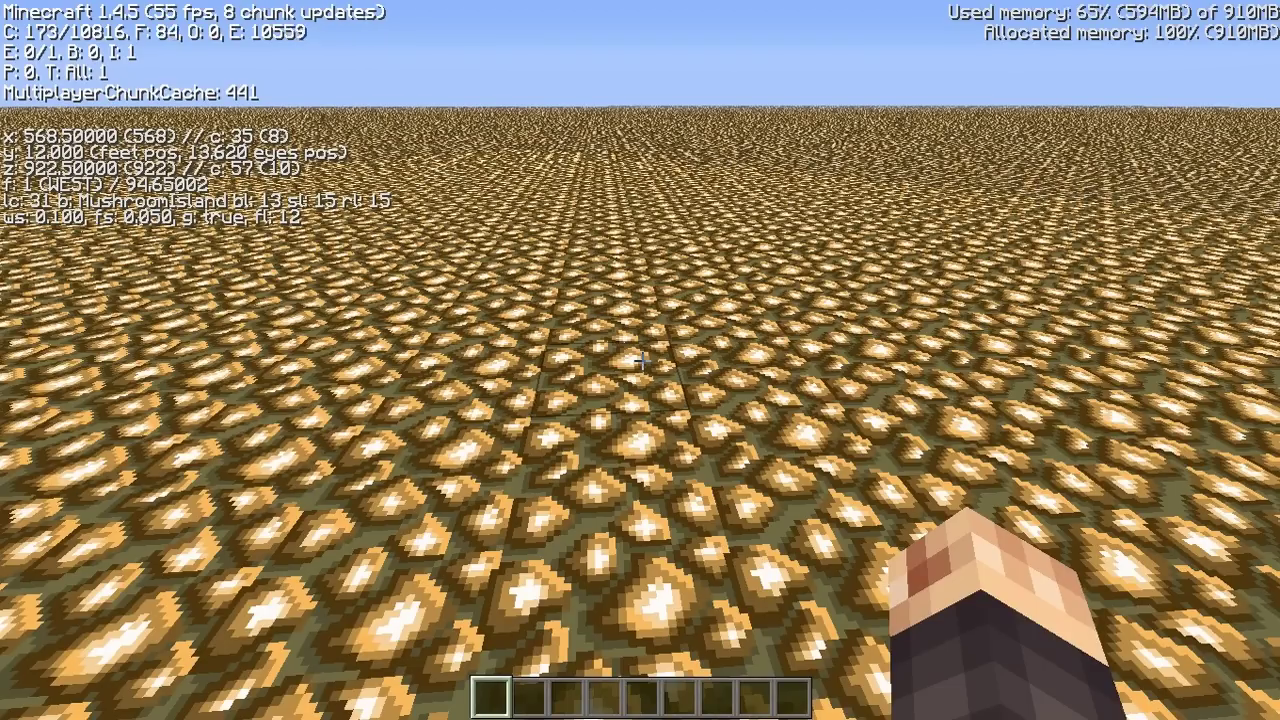
click(640, 360)
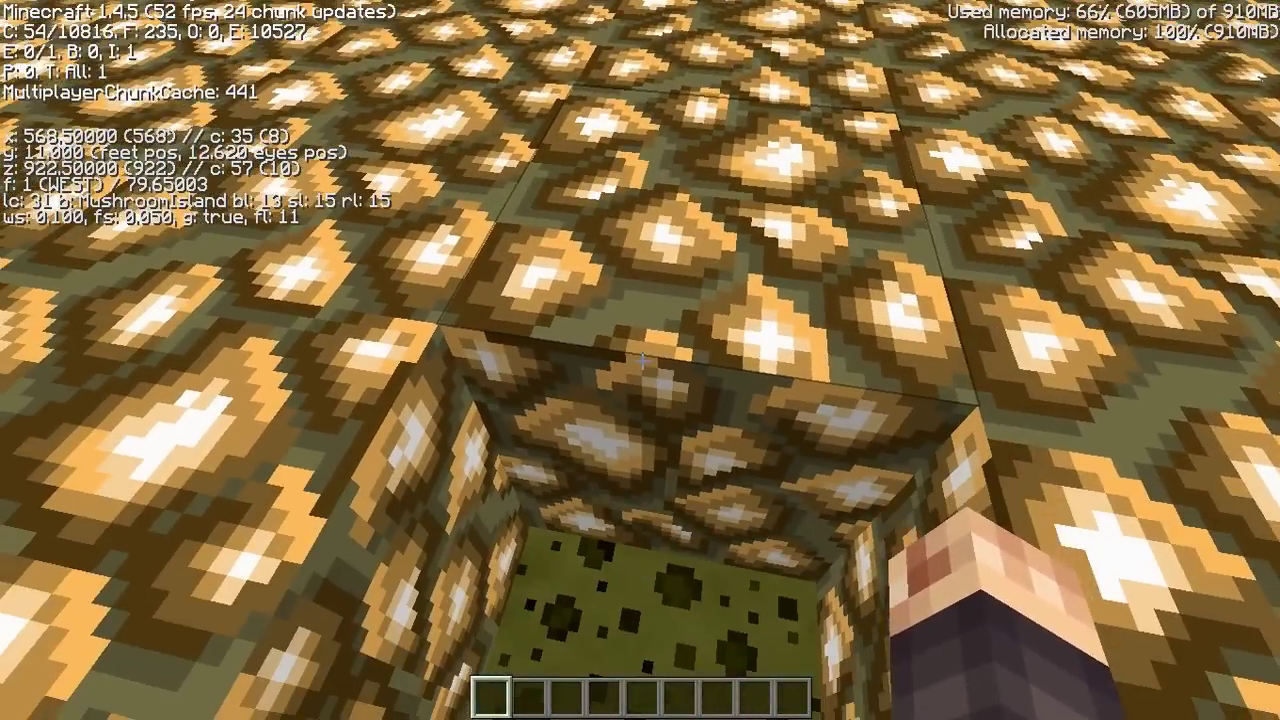
key(space)
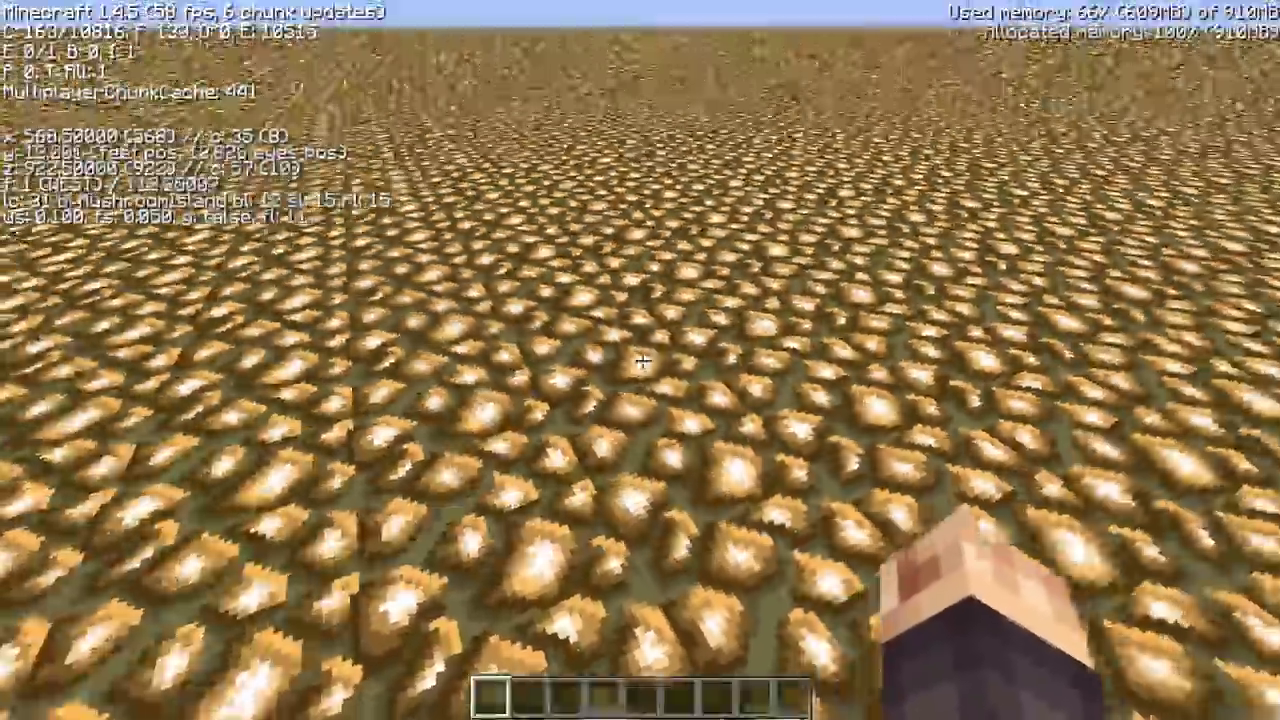
key(s)
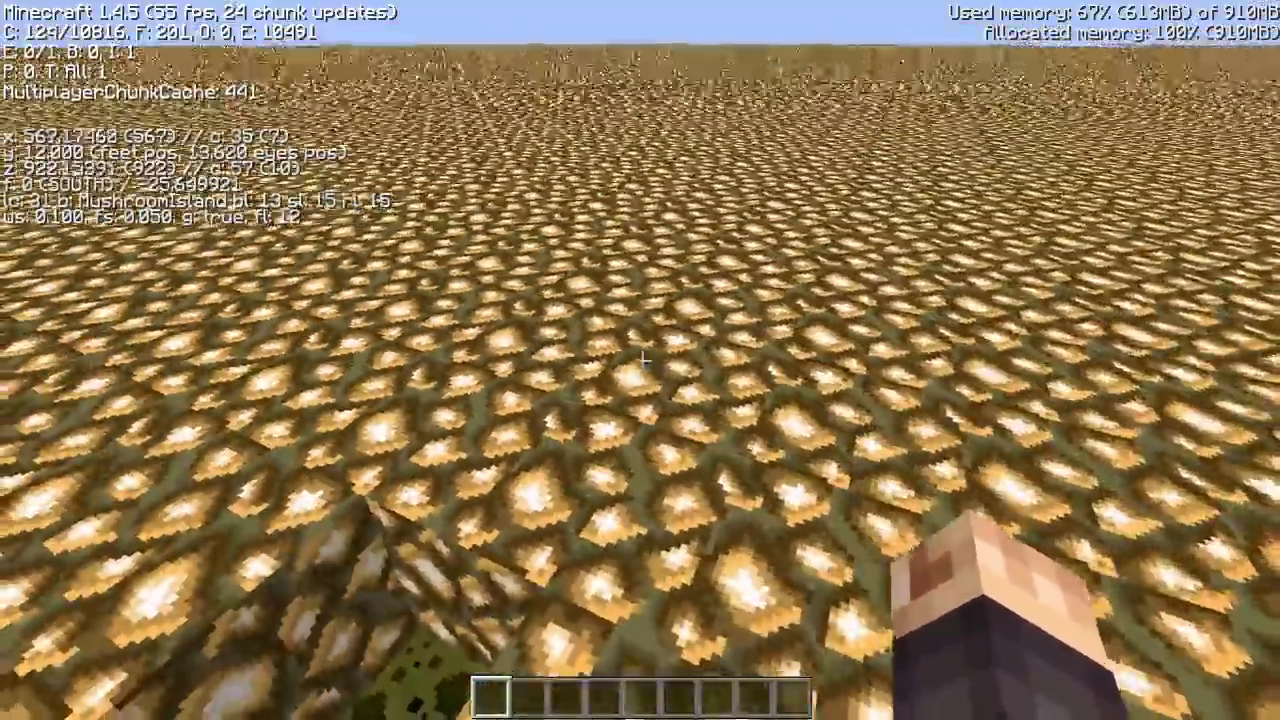
key(a)
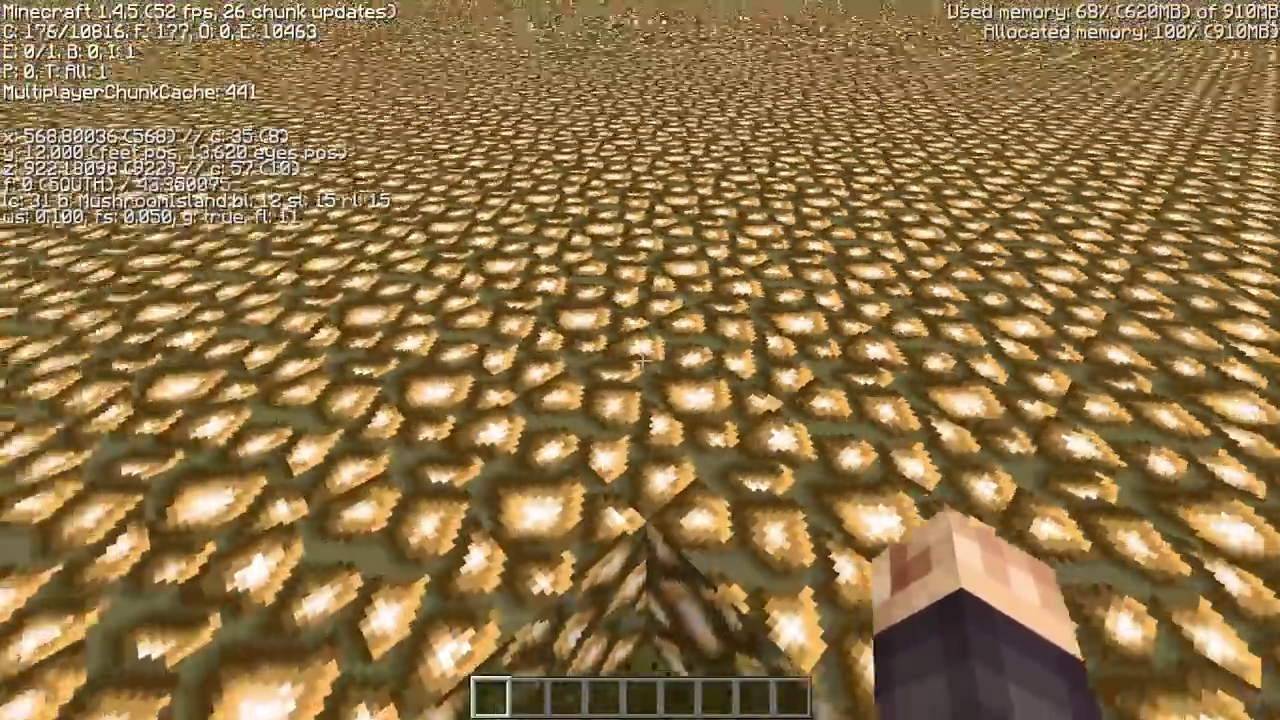
key(w)
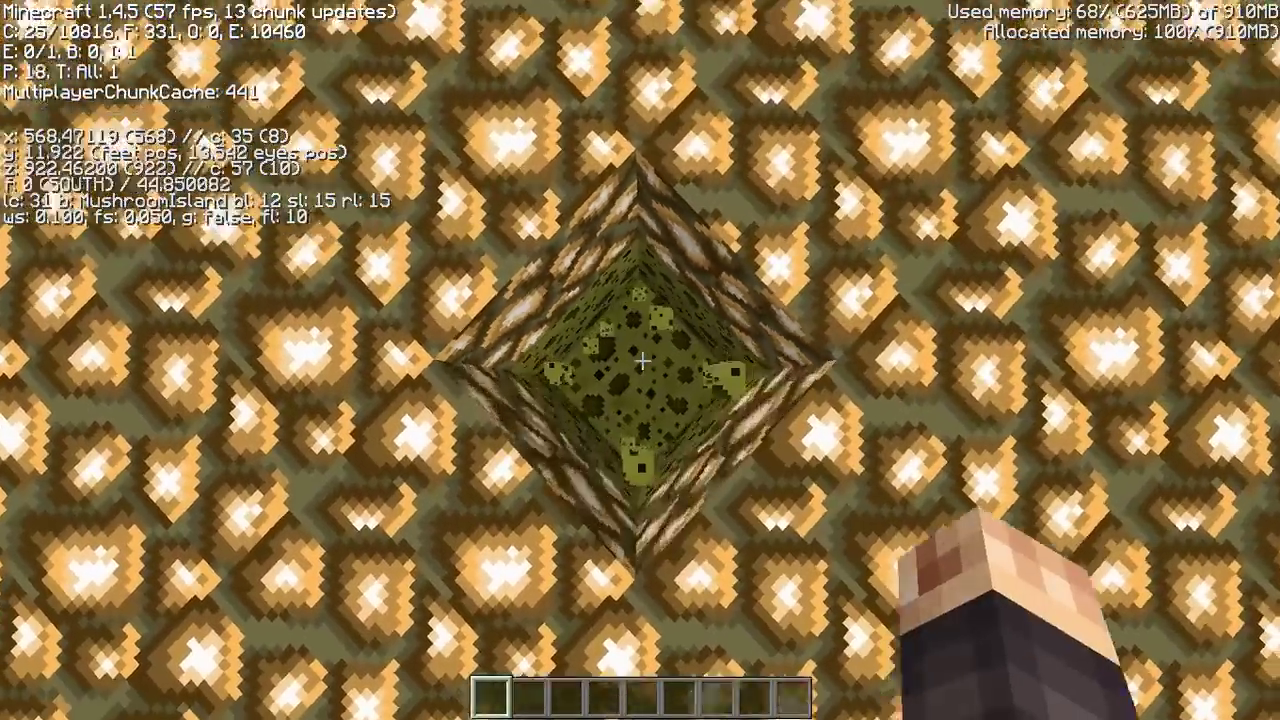
Step: Dig down through the sponge and lapis lazuli layers, then fly back above the surface
click(640, 360)
click(640, 360)
click(640, 360)
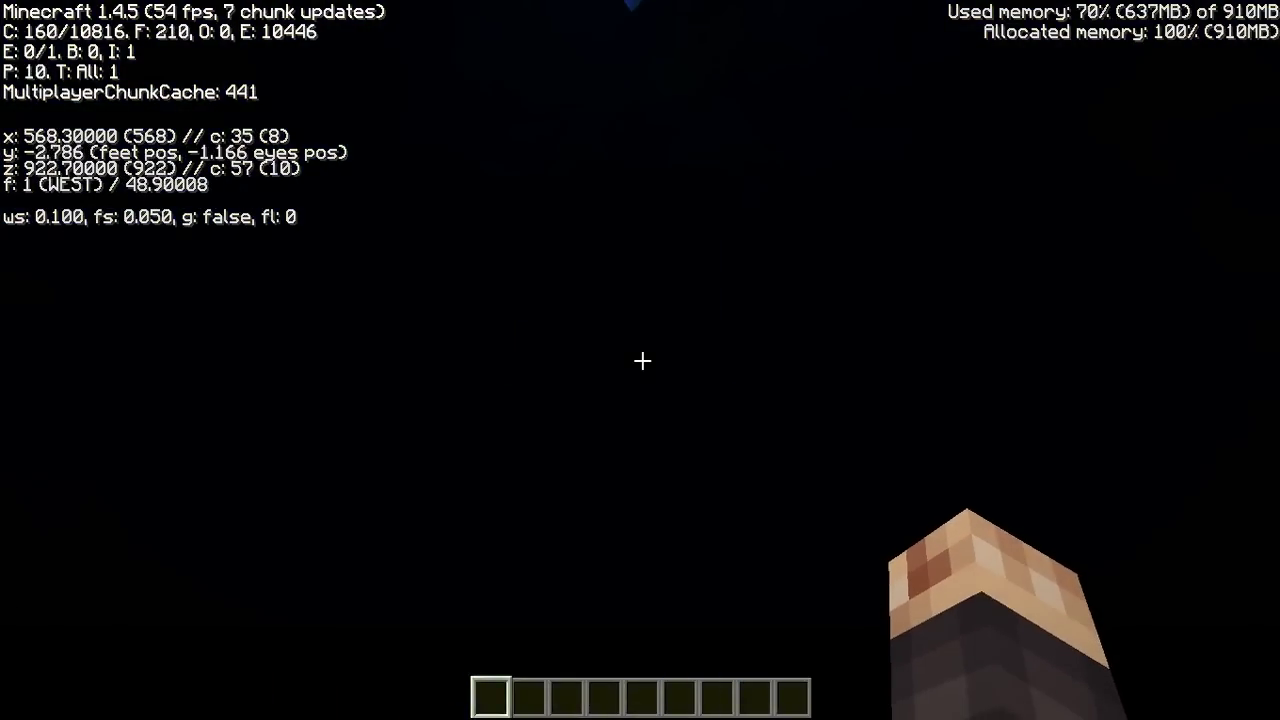
click(642, 360)
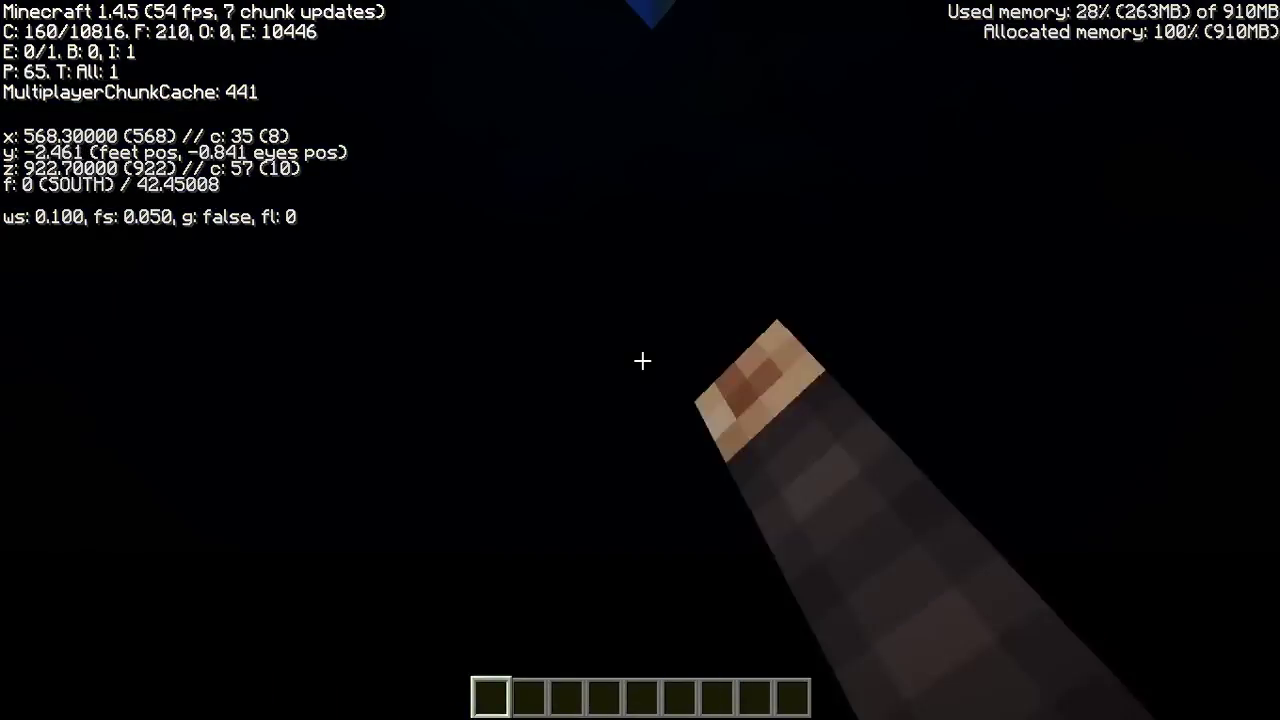
click(642, 360)
key(space)
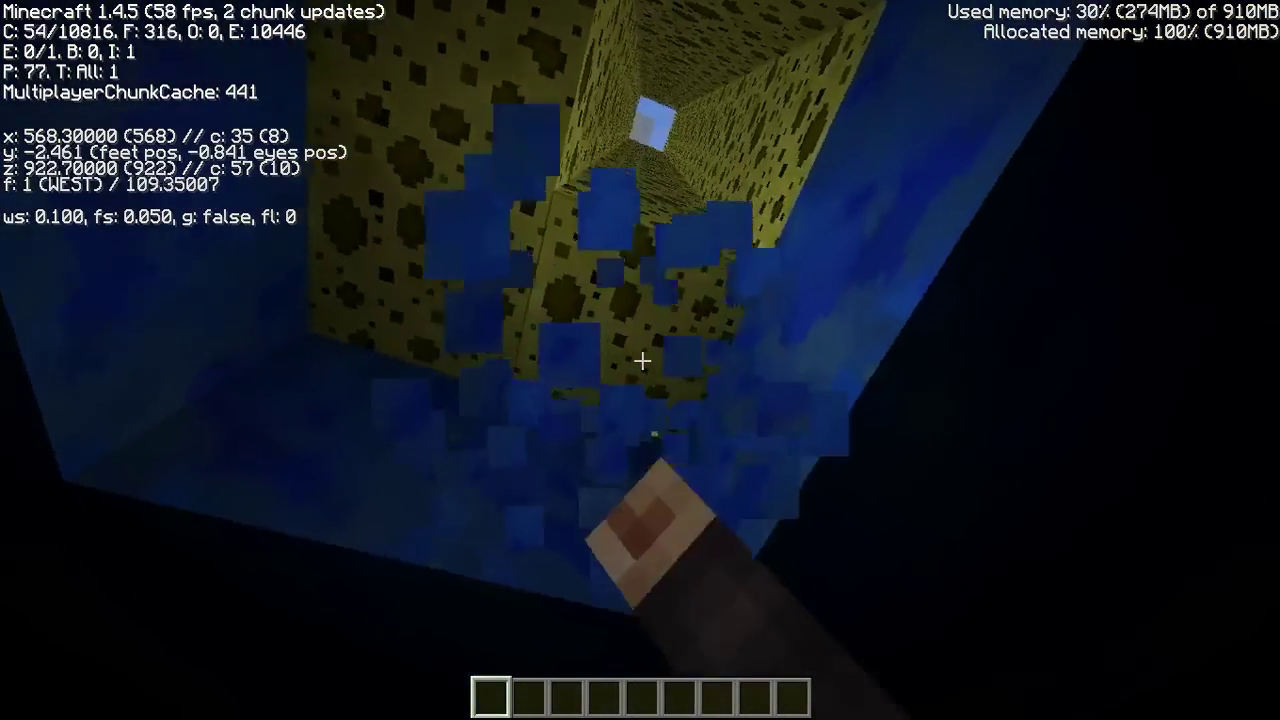
key(space)
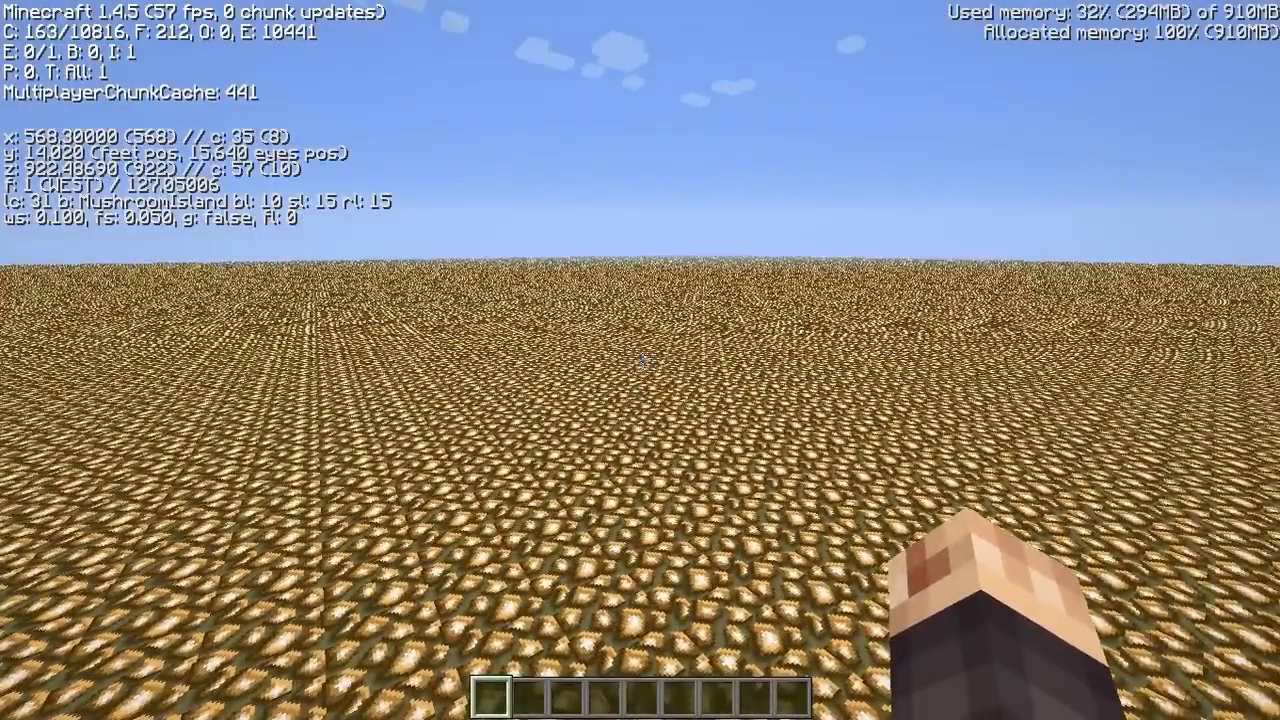
Step: Save and quit to the title screen, then start another new Singleplayer world
key(Escape)
click(644, 424)
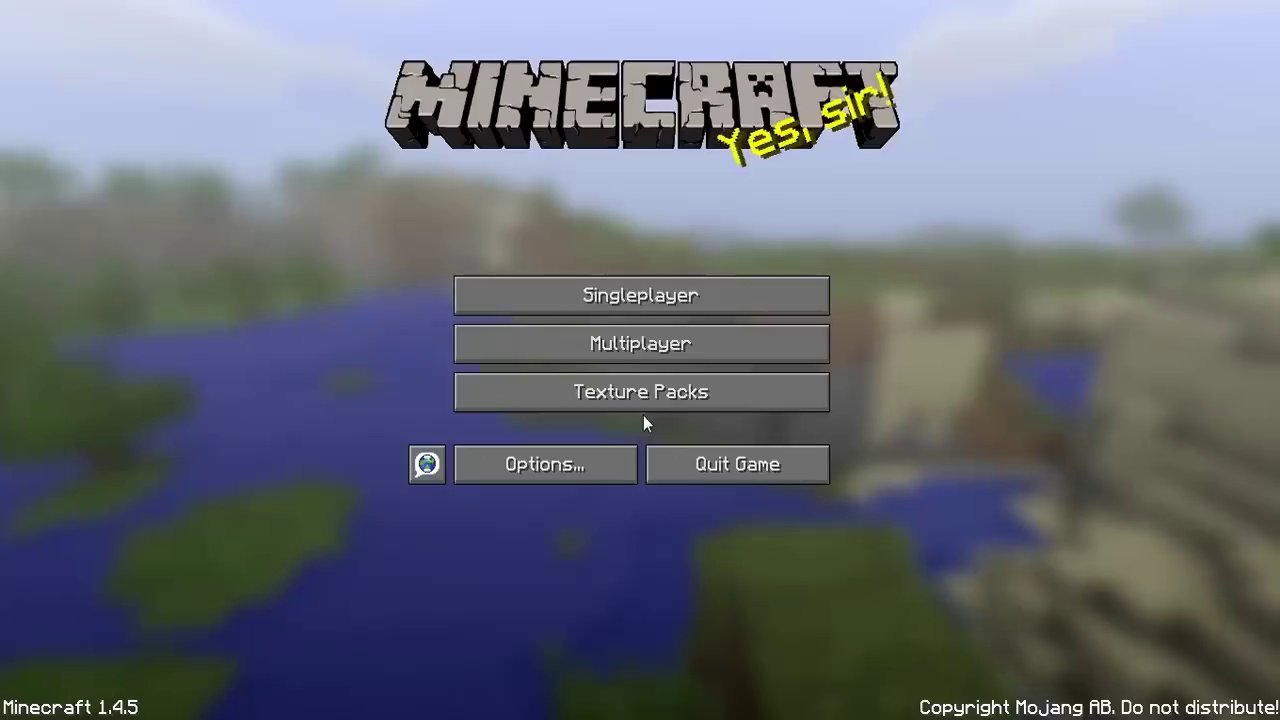
click(620, 296)
click(749, 629)
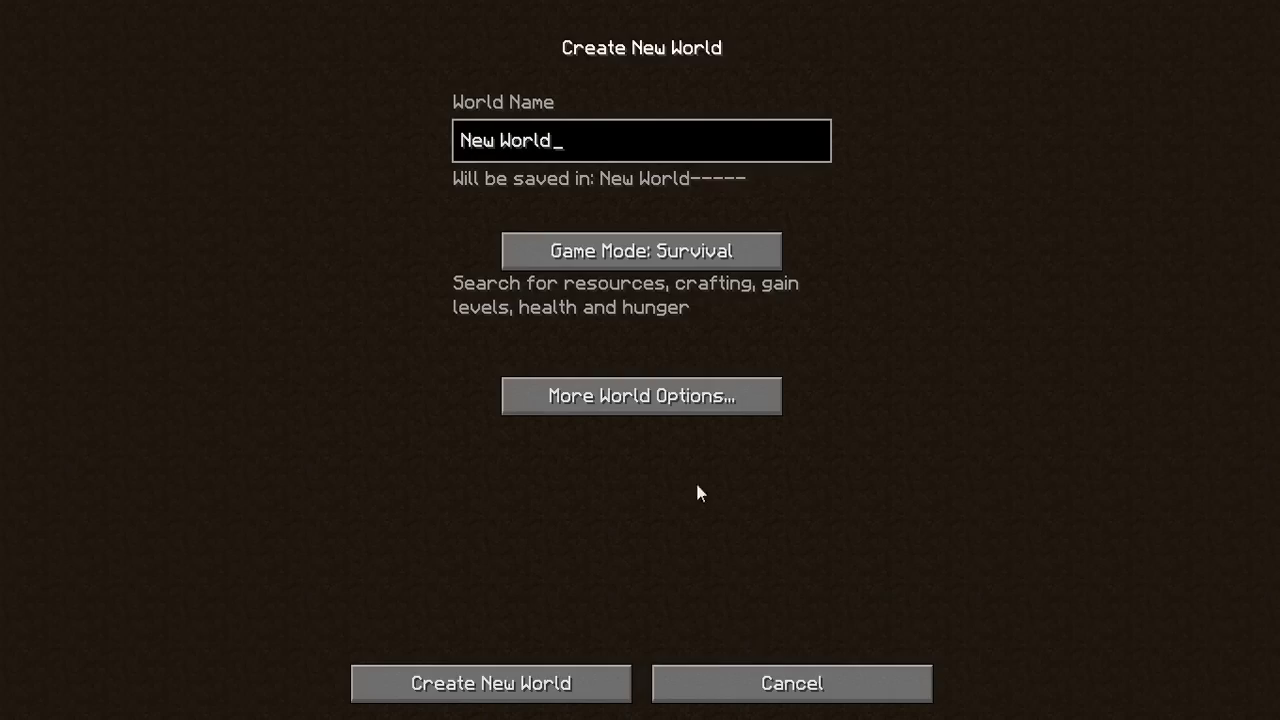